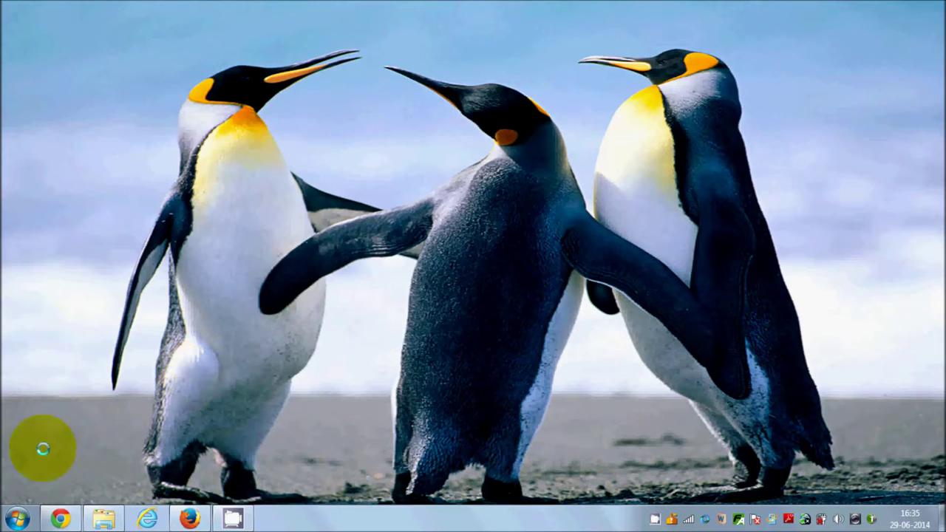
Step: Open the Windows Start menu from the taskbar
{"action": "left_click", "coordinate": [18, 516]}
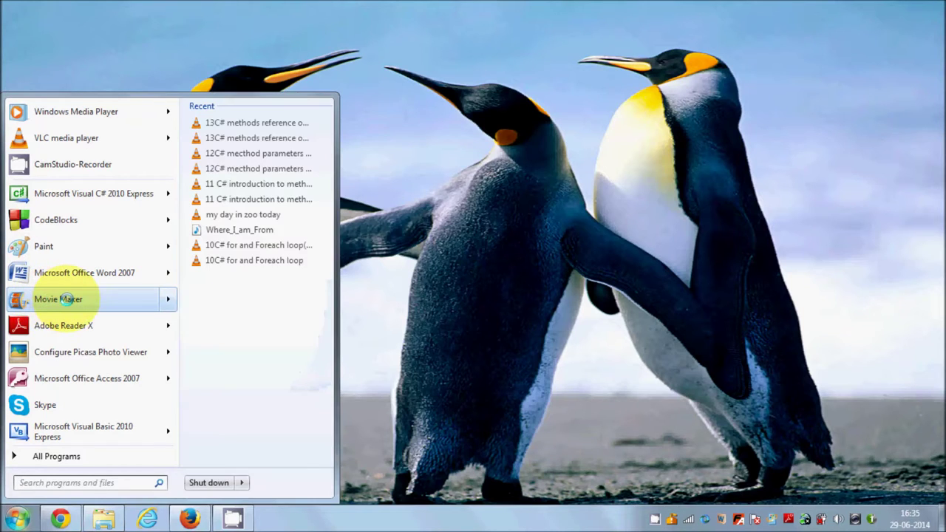
{"action": "mouse_move", "coordinate": [59, 299]}
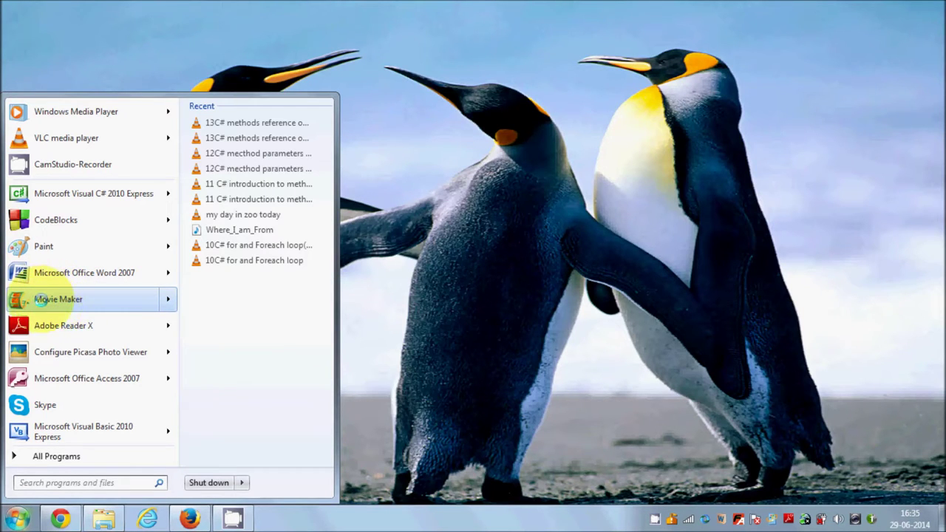
Step: Launch Movie Maker from the Start menu program list
{"action": "left_click", "coordinate": [41, 297]}
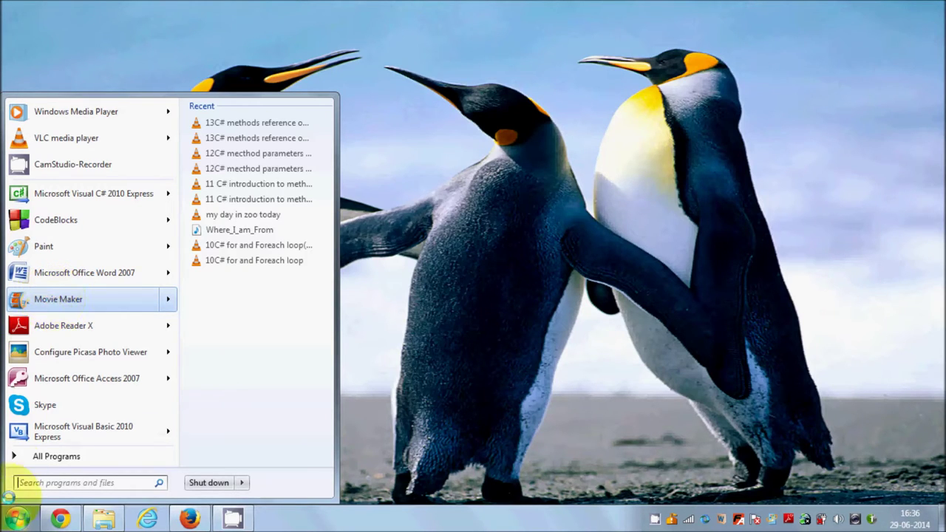
{"action": "left_click", "coordinate": [59, 298]}
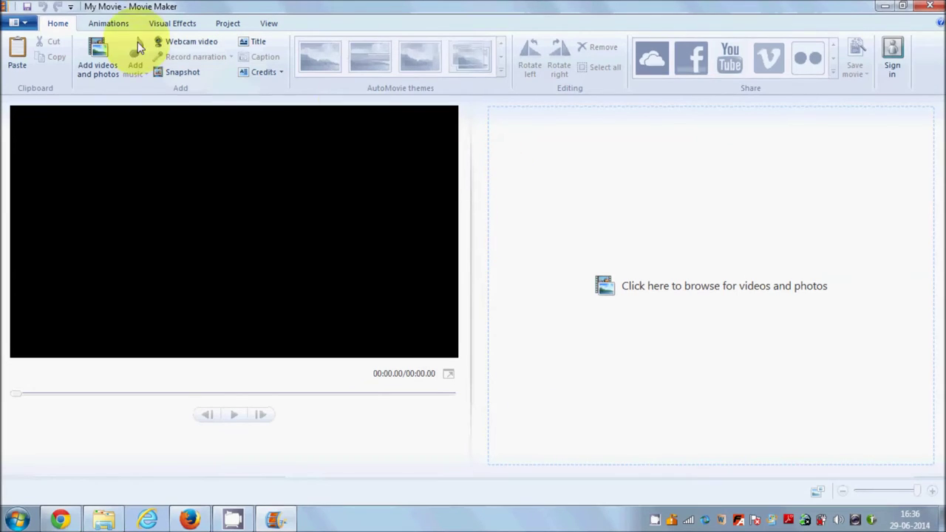
Step: Import the '11 C# introduction to method' video from the vids folder
{"action": "left_click", "coordinate": [100, 55]}
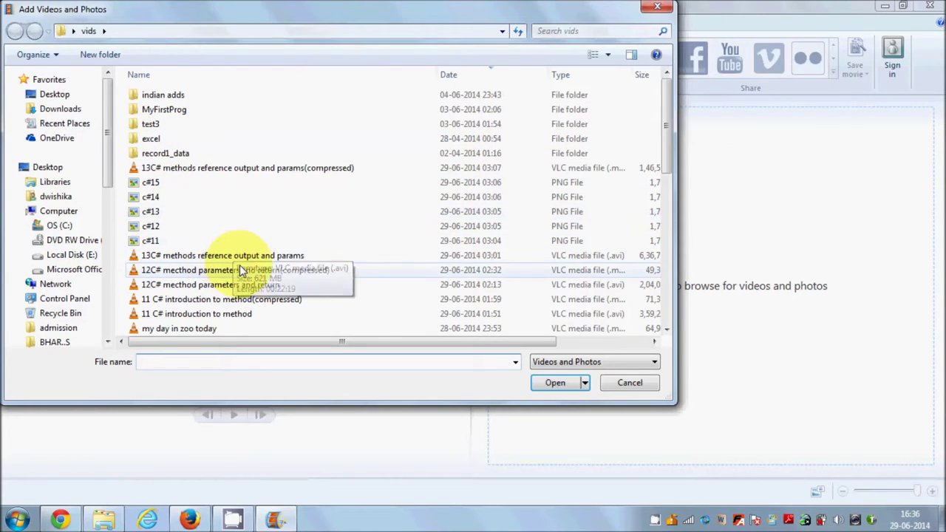
{"action": "left_click", "coordinate": [224, 316]}
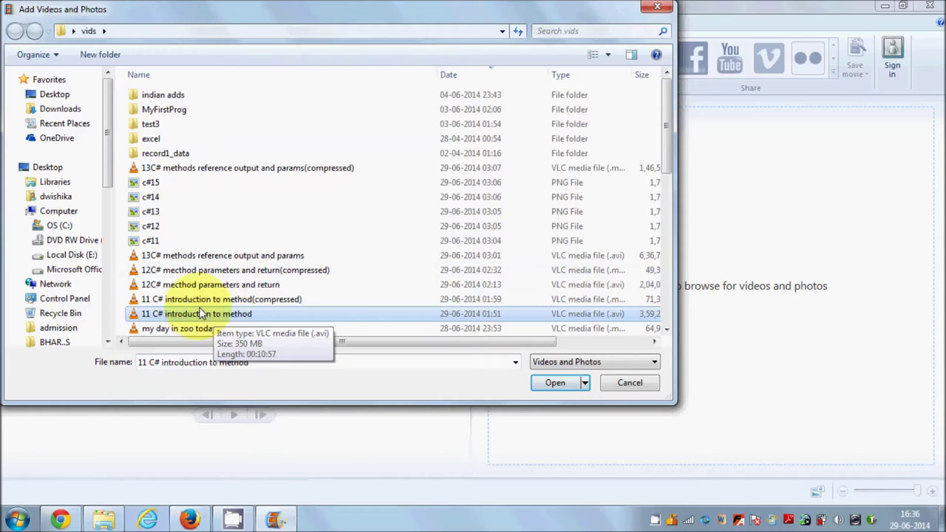
{"action": "left_click", "coordinate": [555, 382]}
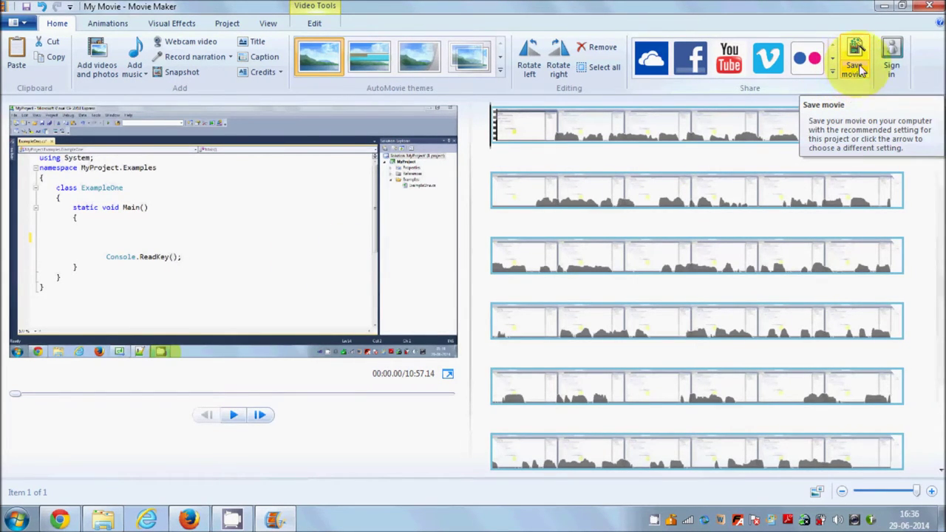
Step: Choose the 'For high-definition display' Save movie option to export as MPEG-4/H.264
{"action": "left_click", "coordinate": [855, 75]}
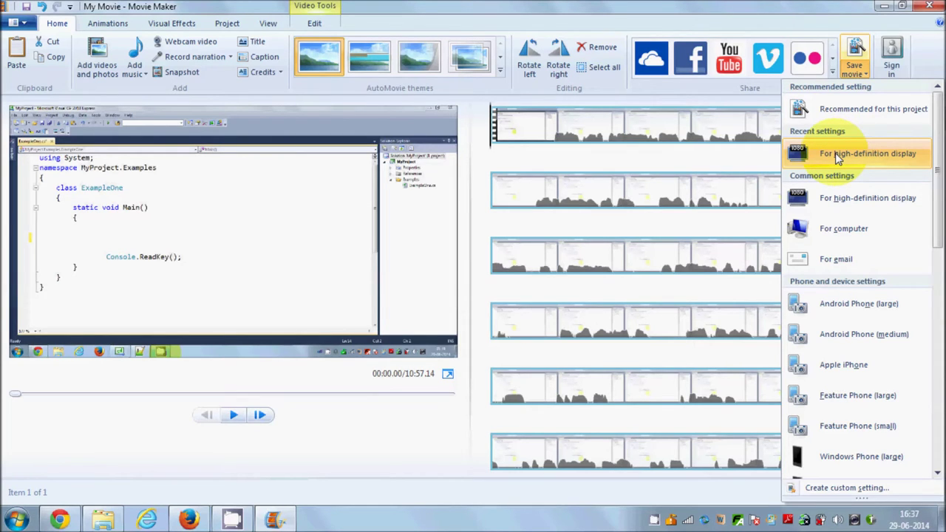
{"action": "left_click", "coordinate": [838, 156]}
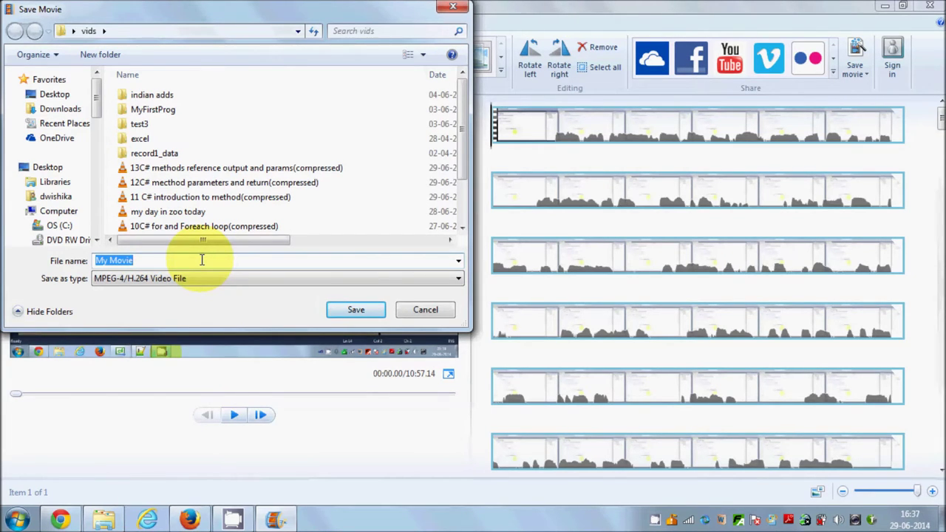
Step: Save the HD movie as 'new compressed video', then select the resulting MP4 in the vids folder
{"action": "type", "text": "new "}
{"action": "type", "text": "compr"}
{"action": "type", "text": "essed v"}
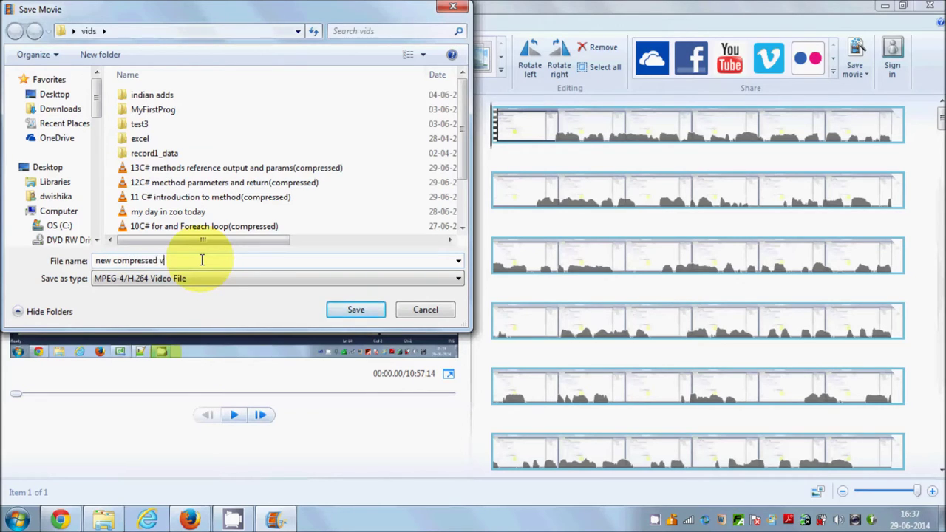
{"action": "type", "text": "ideo"}
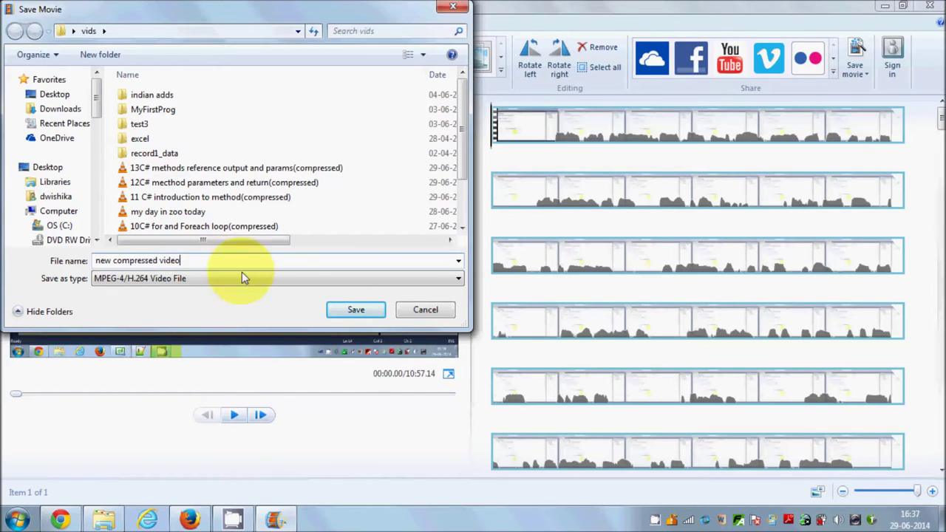
{"action": "left_click", "coordinate": [345, 311]}
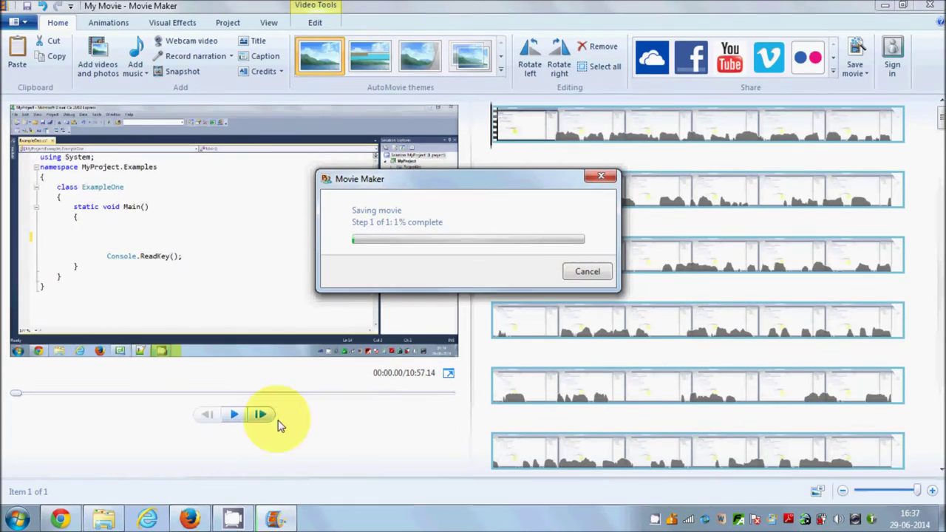
{"action": "left_click", "coordinate": [103, 521]}
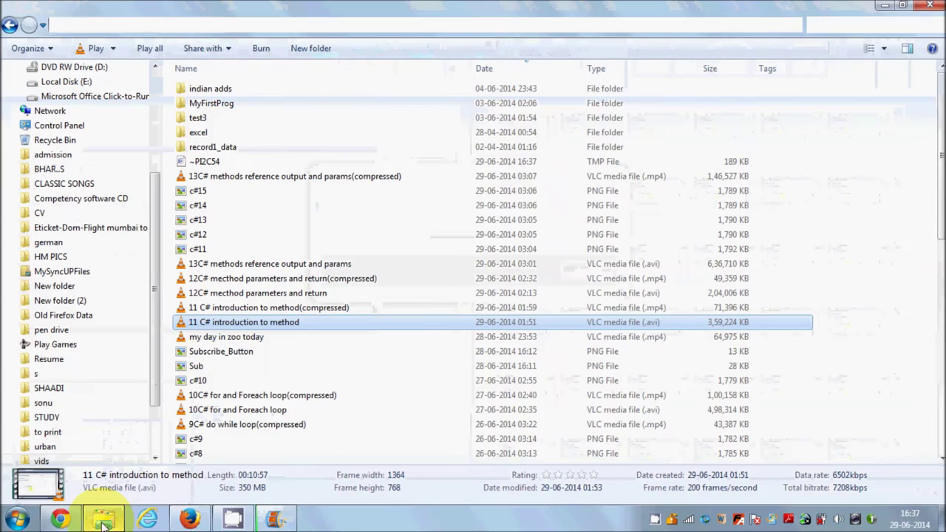
{"action": "left_click", "coordinate": [349, 310]}
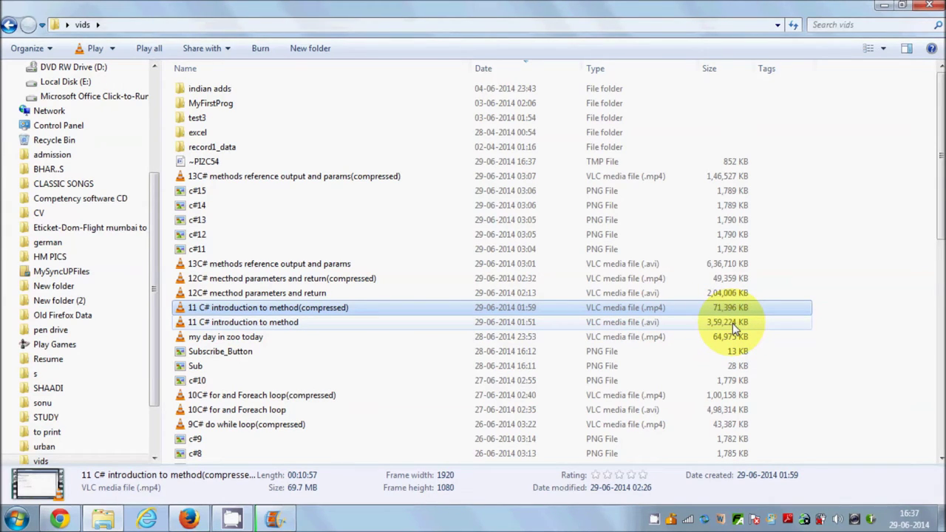
{"action": "left_click", "coordinate": [732, 322]}
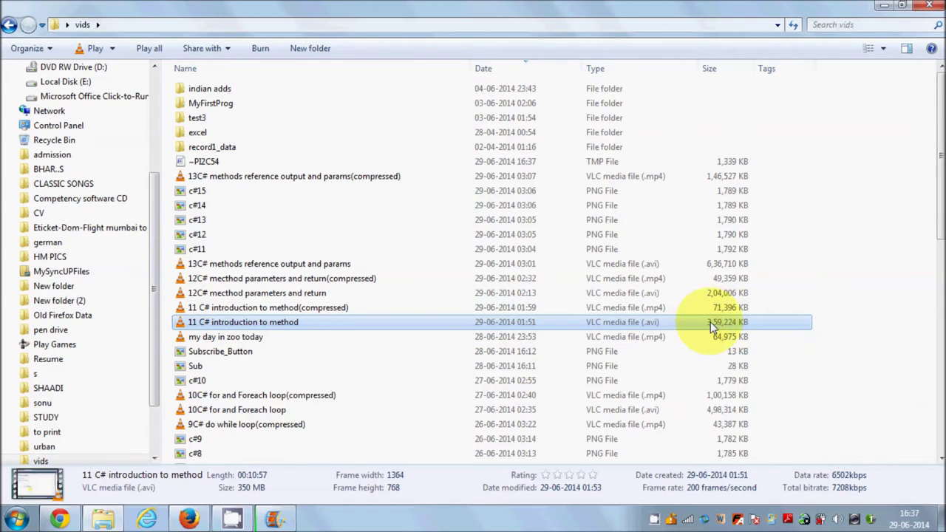
{"action": "left_click", "coordinate": [567, 311]}
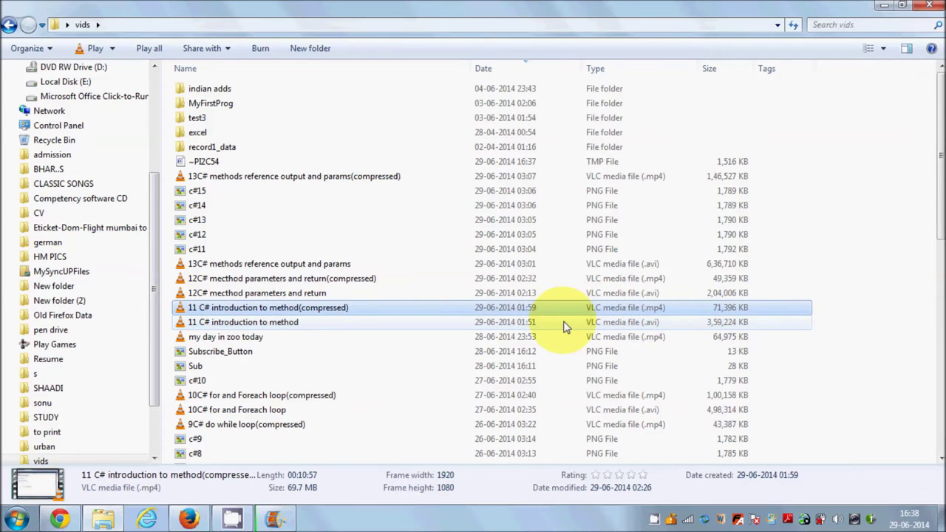
{"action": "left_click", "coordinate": [563, 325]}
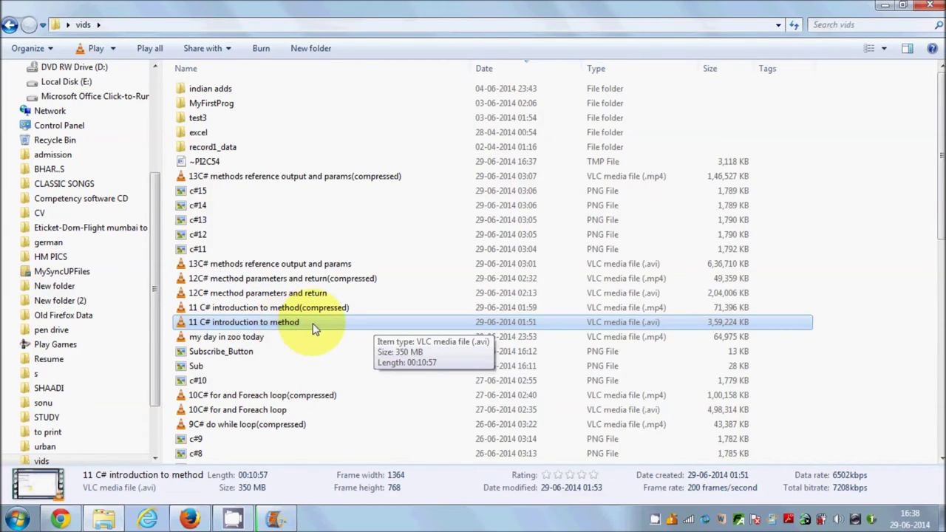
{"action": "right_click", "coordinate": [356, 325]}
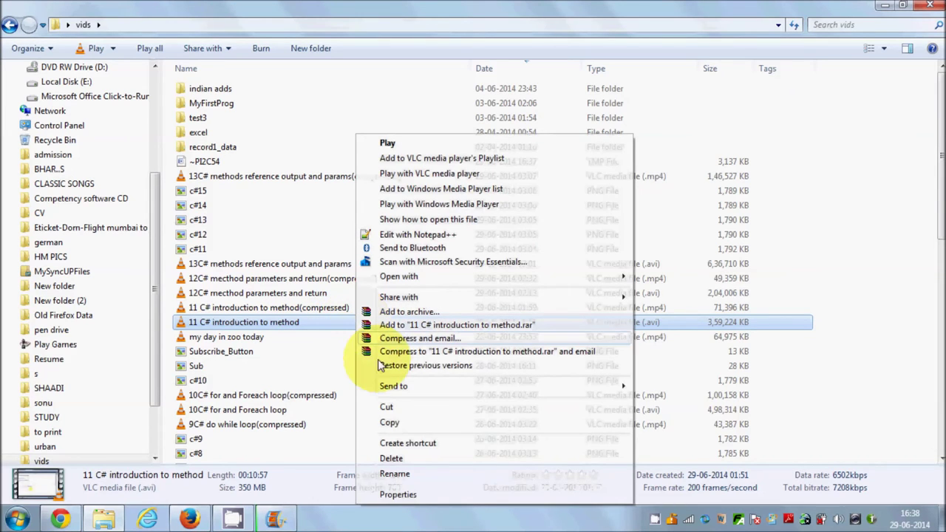
Step: Check in Properties that the original AVI is 350 MB and the compressed MP4 is 69.7 MB
{"action": "left_click", "coordinate": [448, 494]}
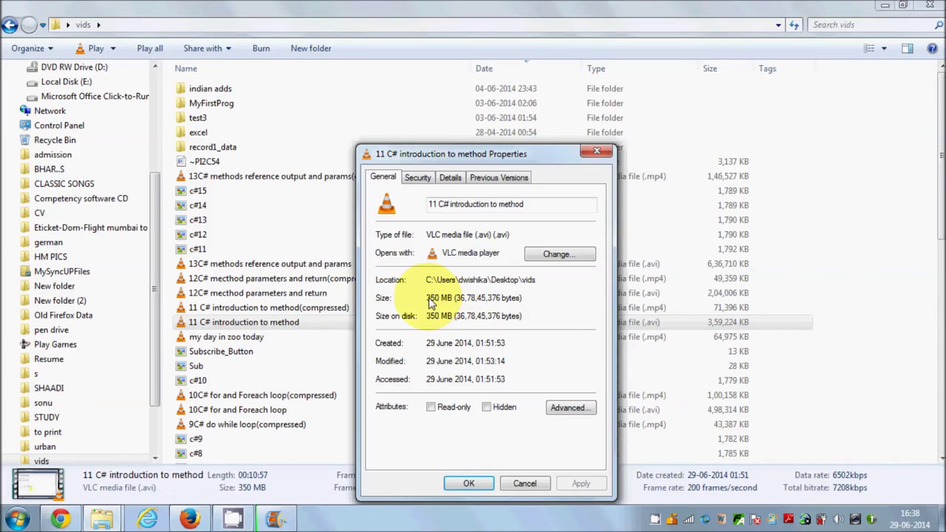
{"action": "left_click", "coordinate": [526, 484]}
{"action": "left_click", "coordinate": [306, 311]}
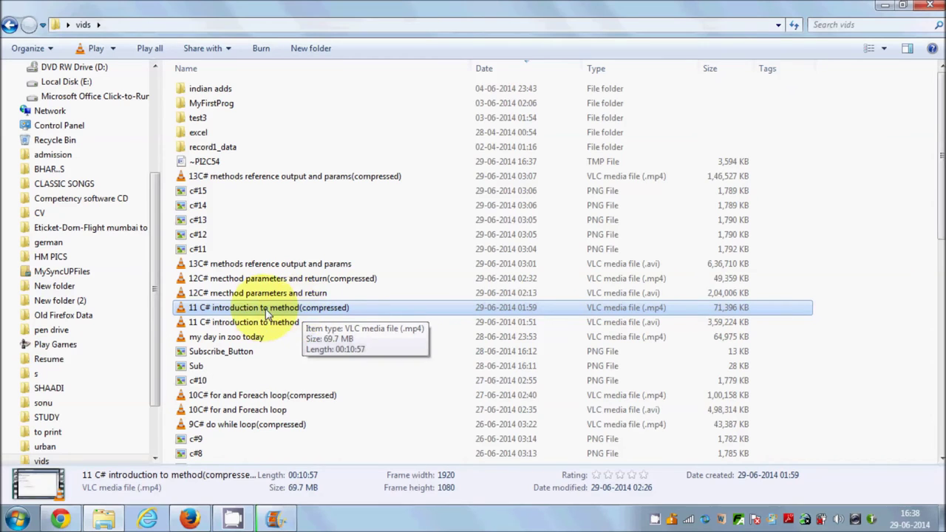
{"action": "right_click", "coordinate": [323, 314]}
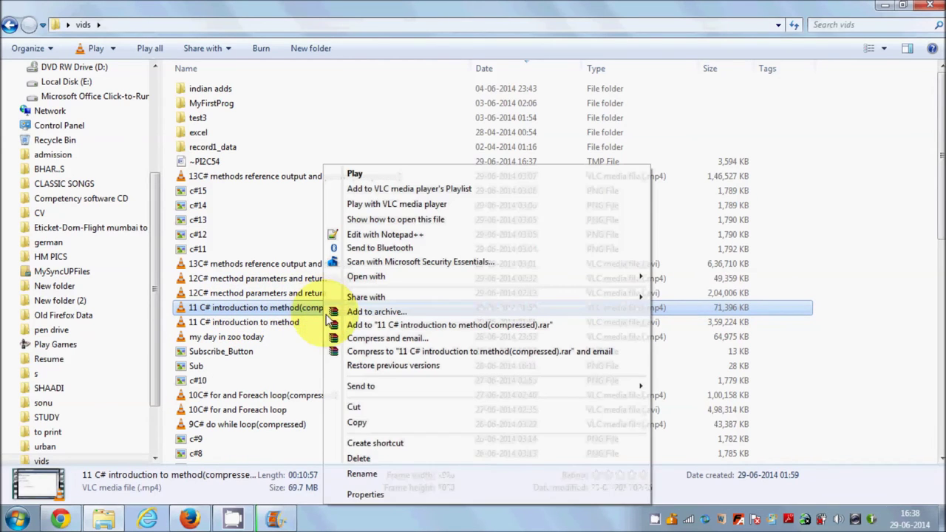
{"action": "left_click", "coordinate": [399, 496]}
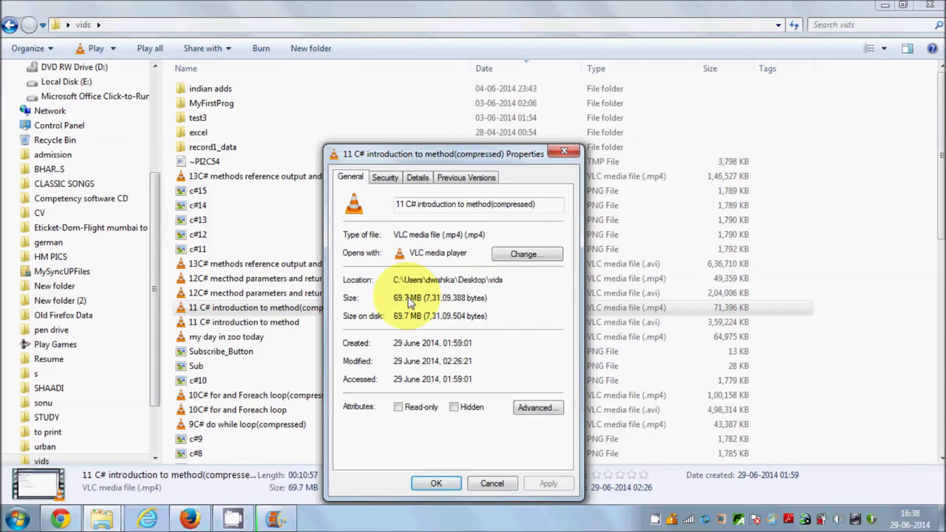
{"action": "left_click_drag", "start_coordinate": [408, 299], "coordinate": [392, 299]}
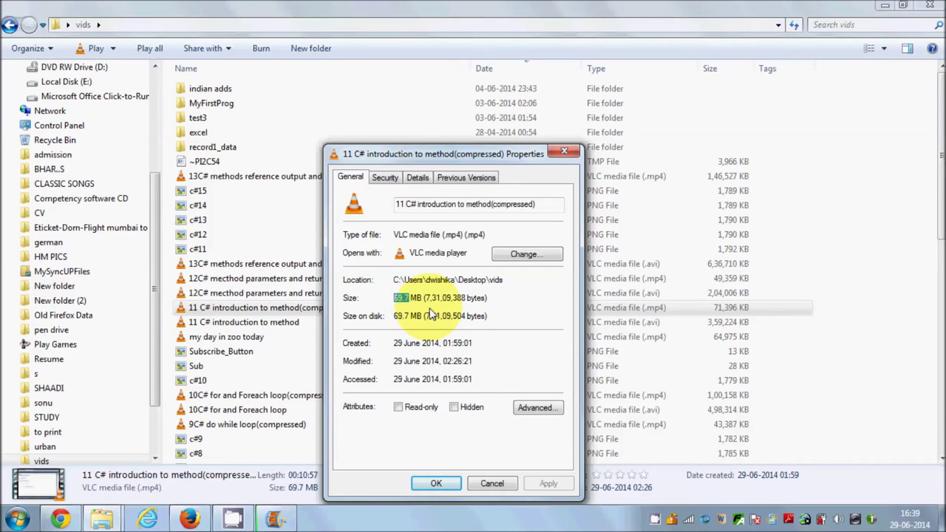
{"action": "left_click", "coordinate": [491, 484]}
{"action": "left_click", "coordinate": [344, 294]}
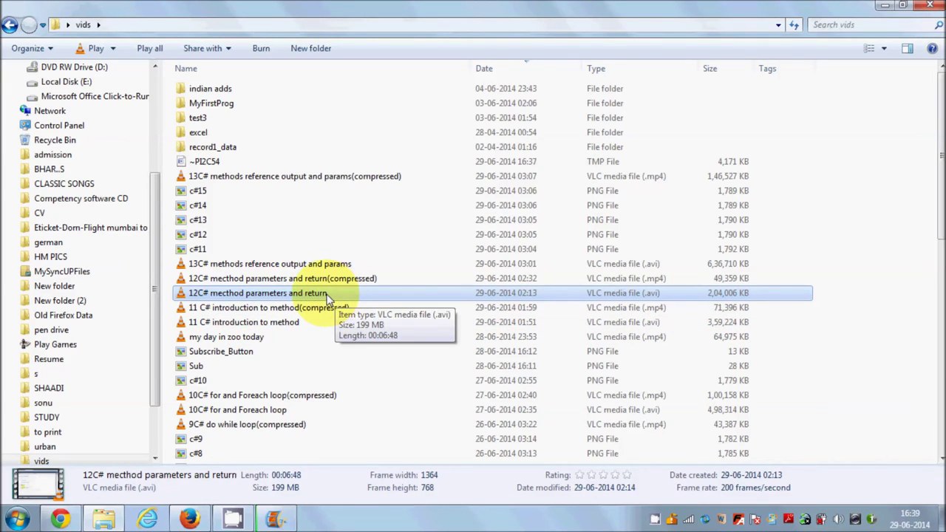
{"action": "right_click", "coordinate": [333, 293]}
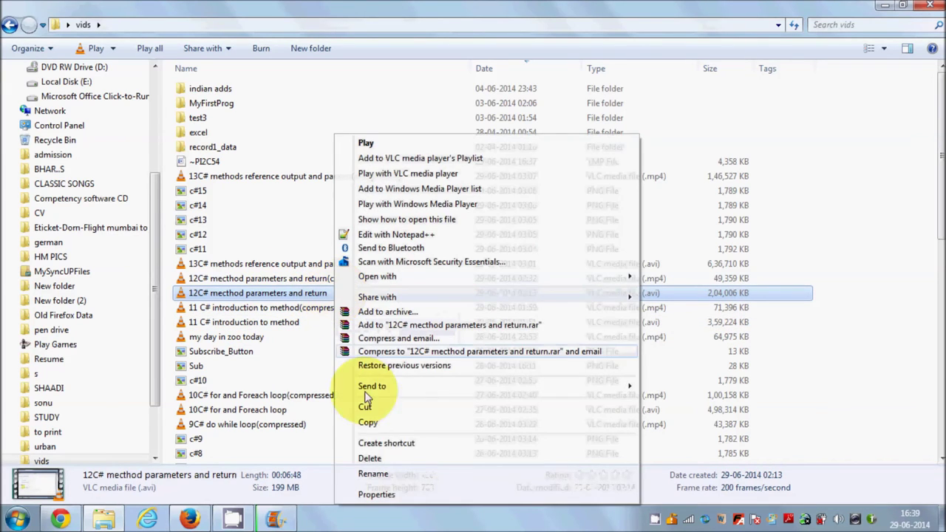
Step: Check in Properties that the 12C# AVI is 199 MB and its compressed MP4 48.2 MB
{"action": "left_click", "coordinate": [404, 491]}
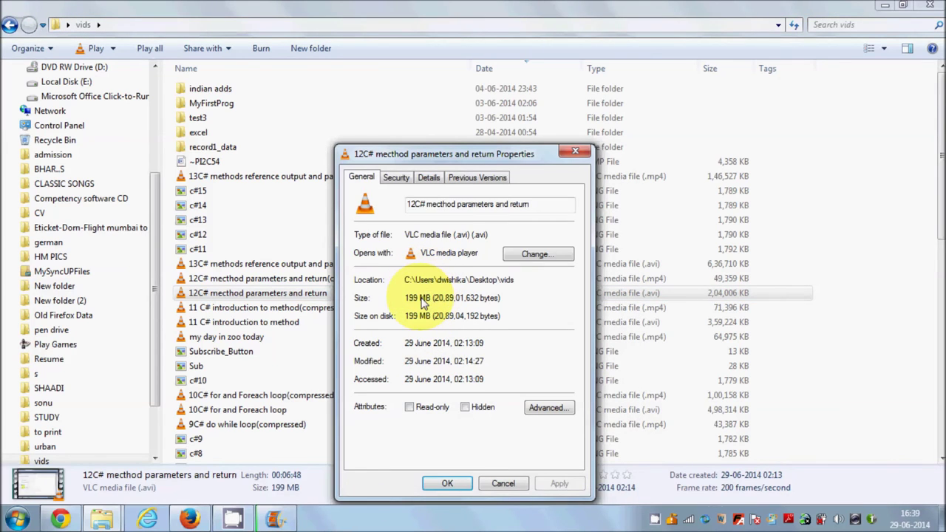
{"action": "left_click", "coordinate": [497, 482]}
{"action": "left_click", "coordinate": [342, 281]}
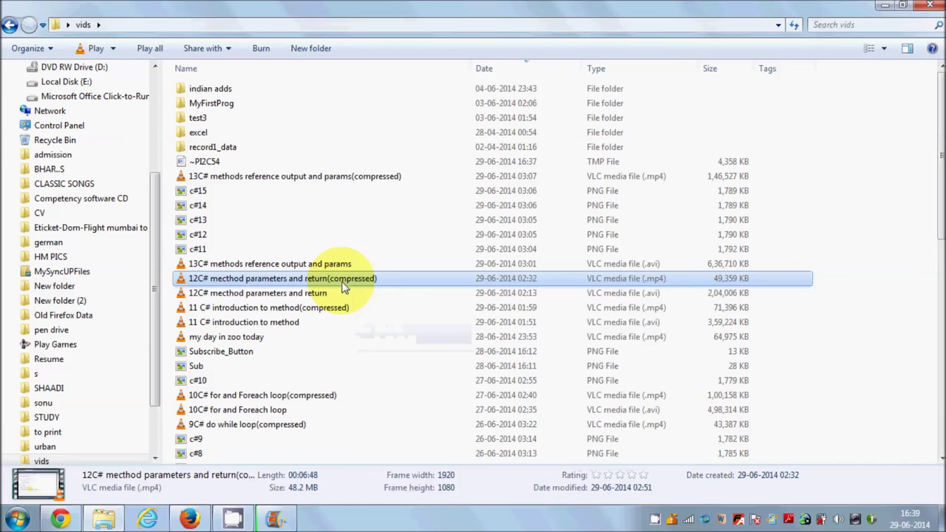
{"action": "right_click", "coordinate": [342, 281]}
{"action": "left_click", "coordinate": [381, 495]}
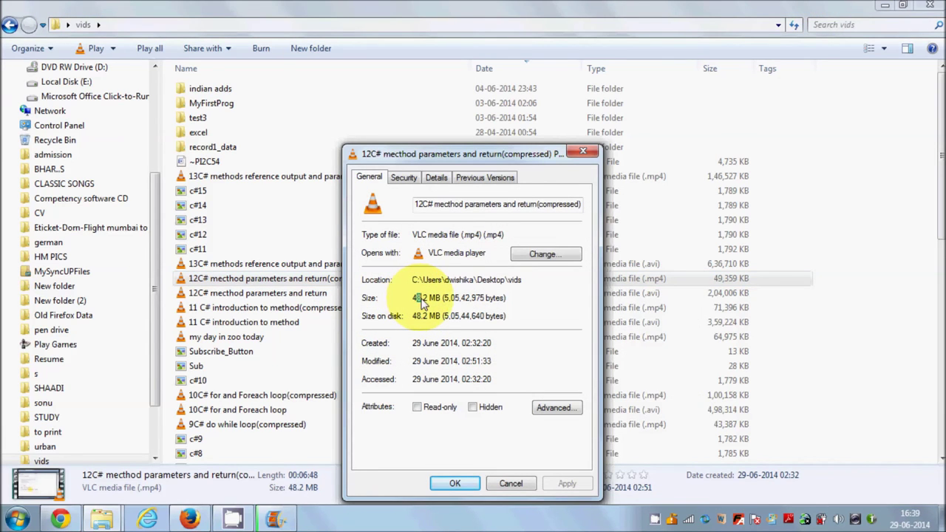
{"action": "left_click", "coordinate": [511, 483]}
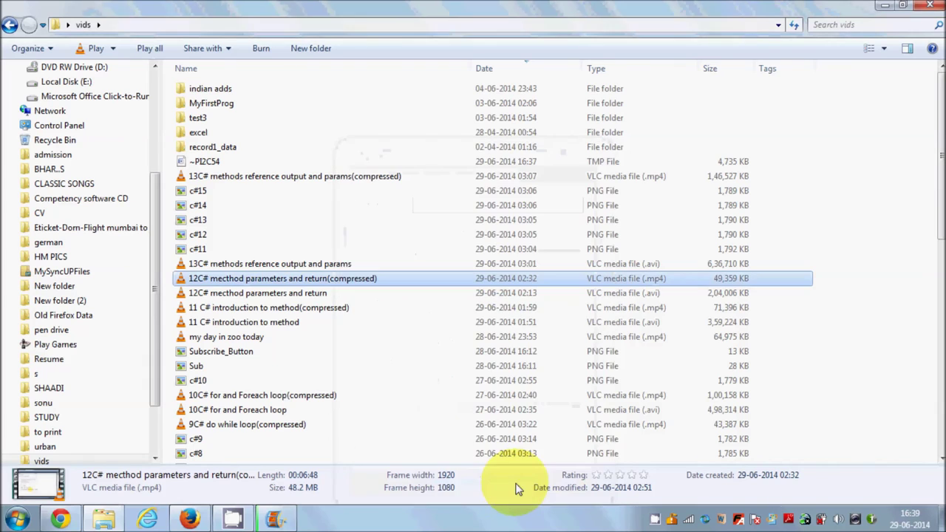
{"action": "mouse_move", "coordinate": [275, 518]}
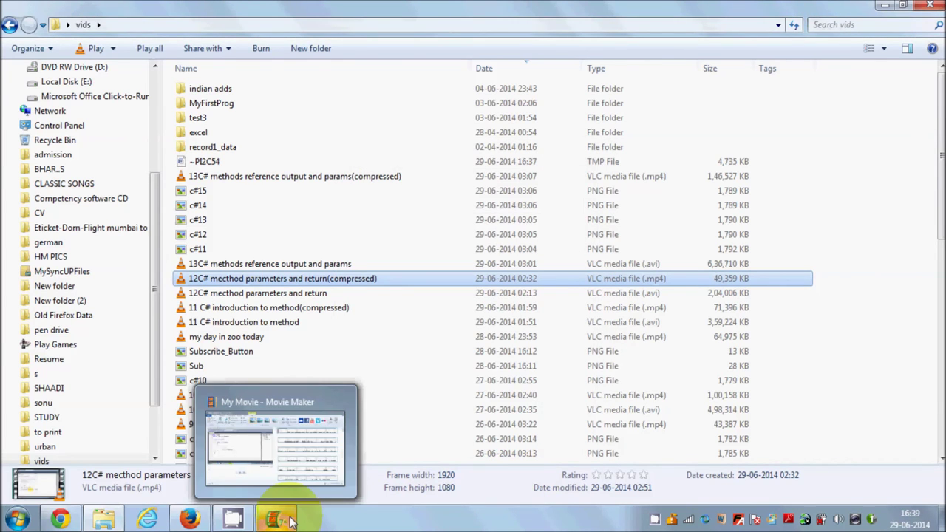
{"action": "left_click", "coordinate": [291, 519]}
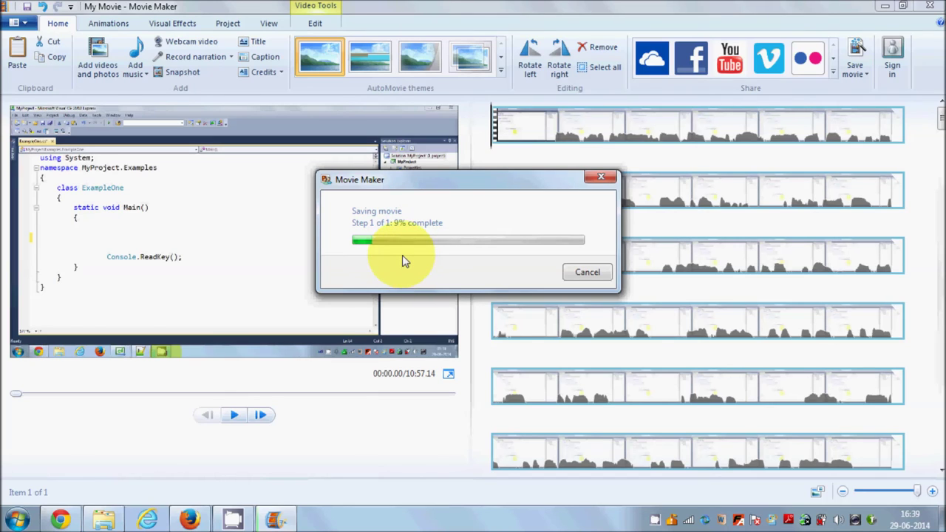
Step: Move the Saving movie window aside and check progress at 10% complete
{"action": "mouse_move", "coordinate": [417, 183]}
{"action": "left_mouse_down"}
{"action": "mouse_move", "coordinate": [393, 187]}
{"action": "mouse_move", "coordinate": [379, 174]}
{"action": "left_mouse_up"}
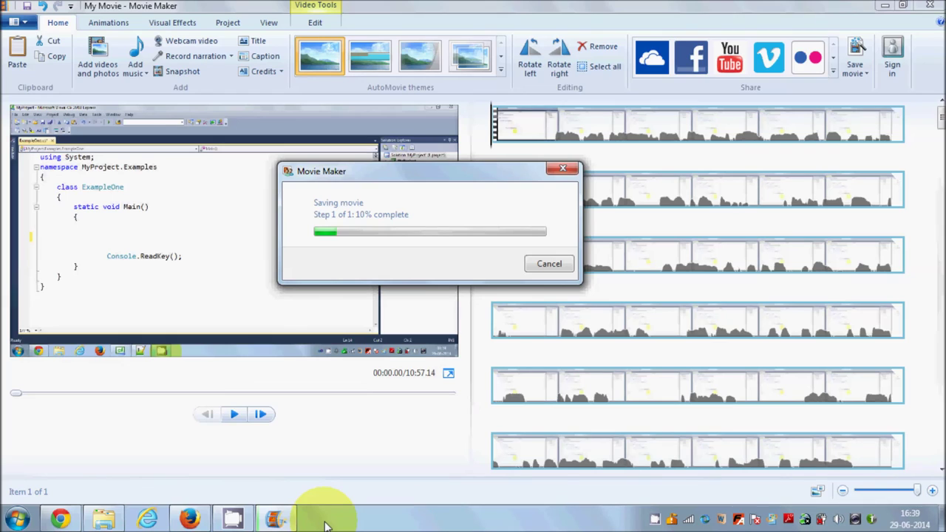
{"action": "left_click", "coordinate": [325, 524]}
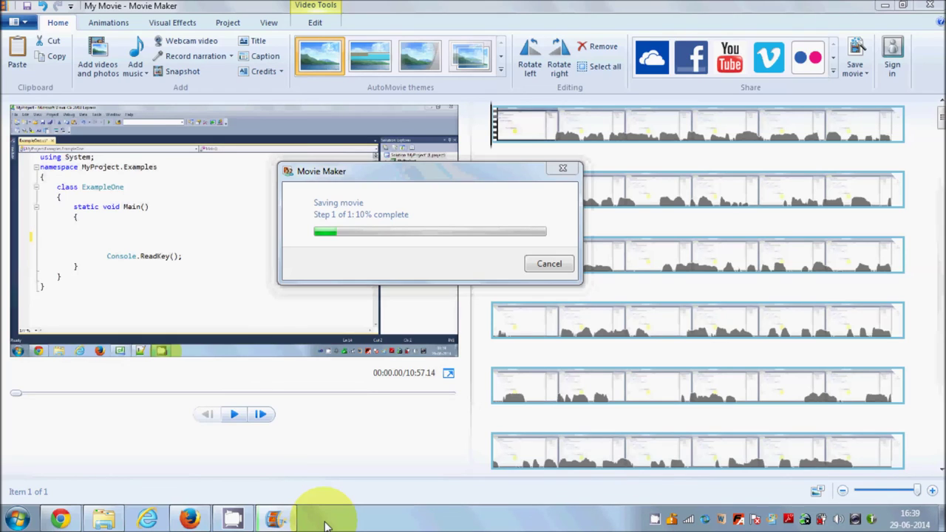